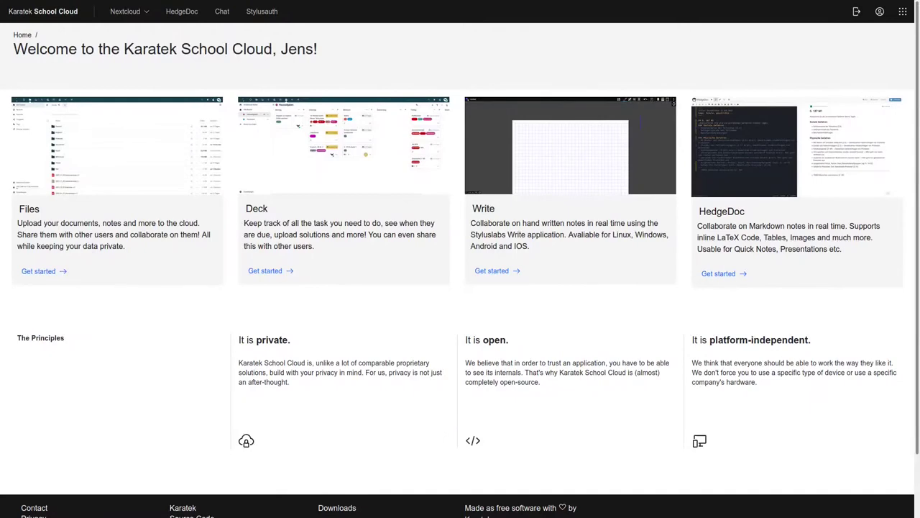
# Advance to the User Management slide and autofill the saved Karatek SSO credentials.
pyautogui.press('Right')
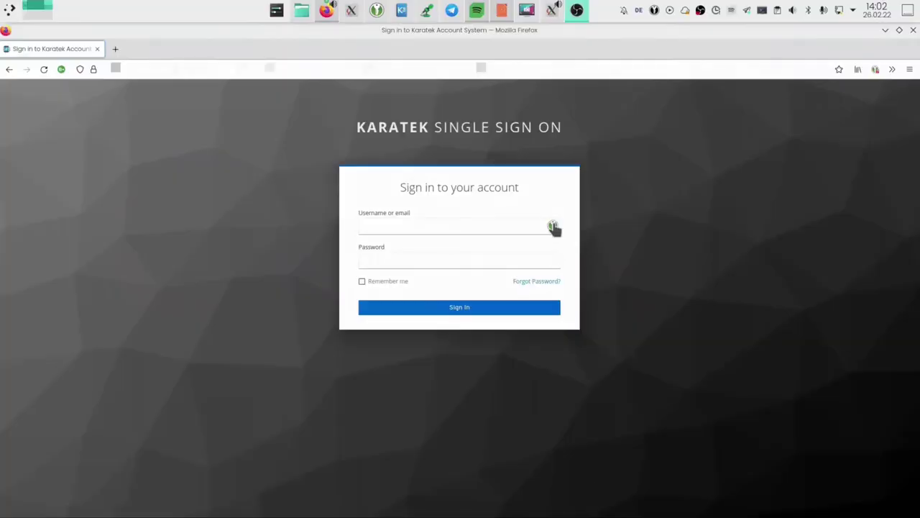
pyautogui.click(553, 227)
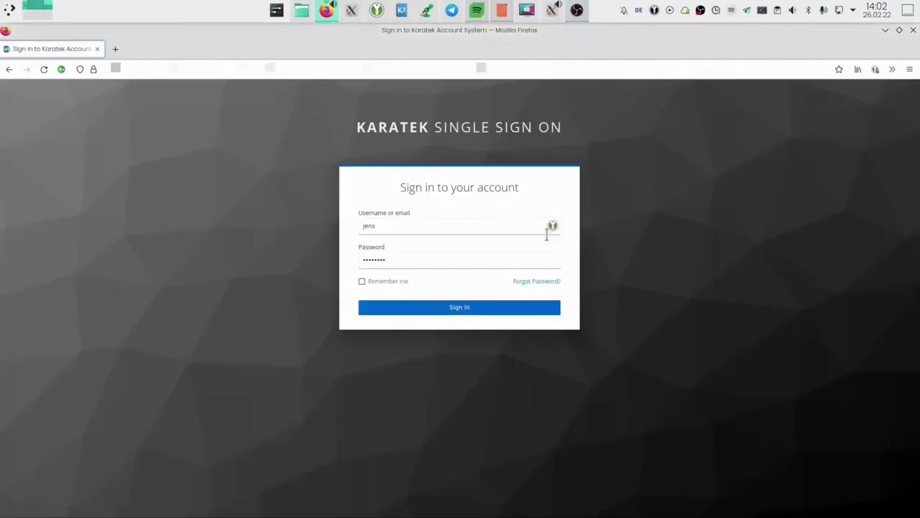
# Sign in to the Keycloak admin console, list all users, and start adding a new user.
pyautogui.click(465, 306)
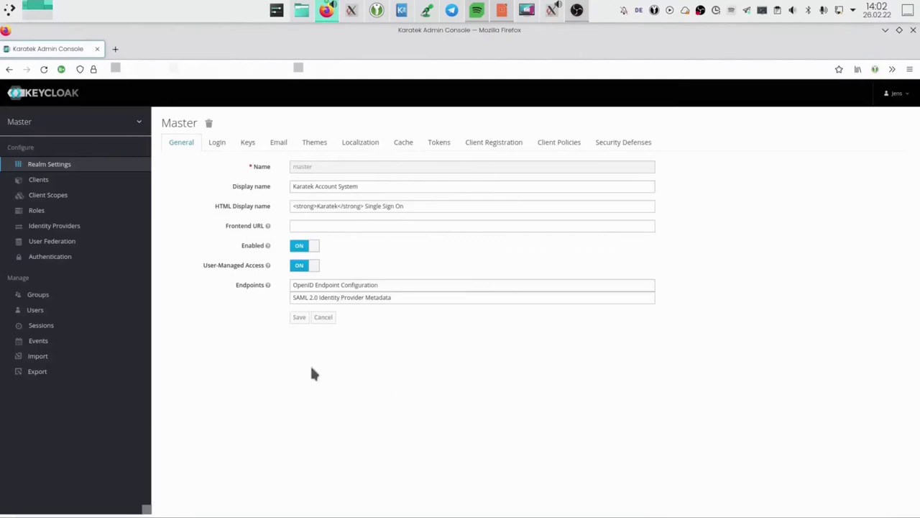
pyautogui.click(30, 312)
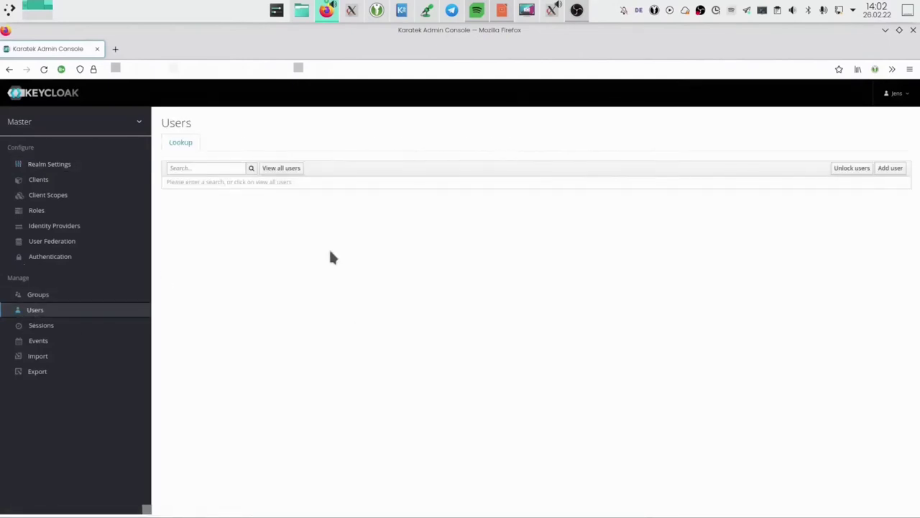
pyautogui.click(284, 170)
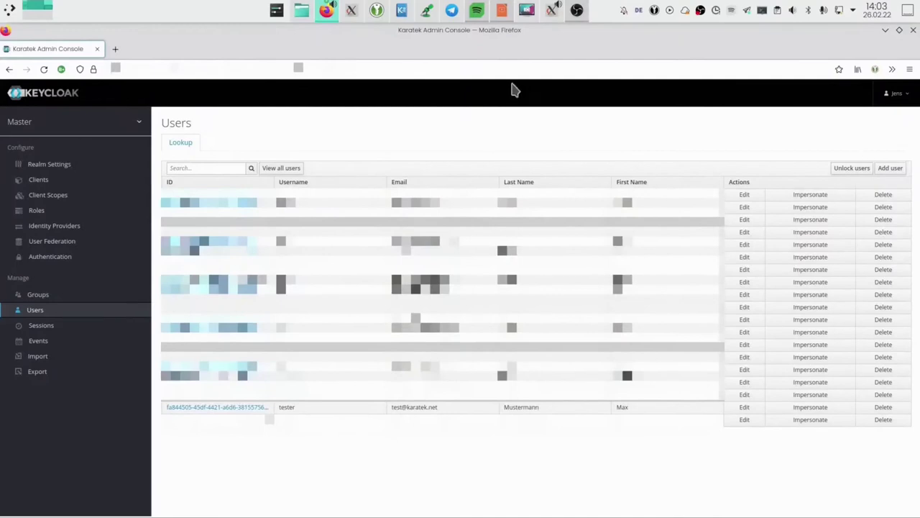
pyautogui.click(892, 168)
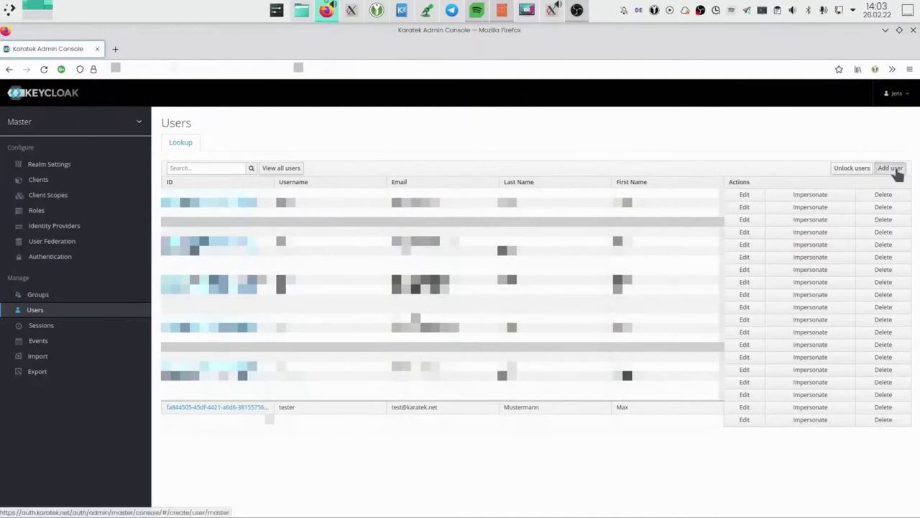
# Create user 'geecko' with its e-mail address and first name, e-mail marked verified, and save.
pyautogui.click(303, 199)
pyautogui.click(305, 203)
pyautogui.write('geecko')
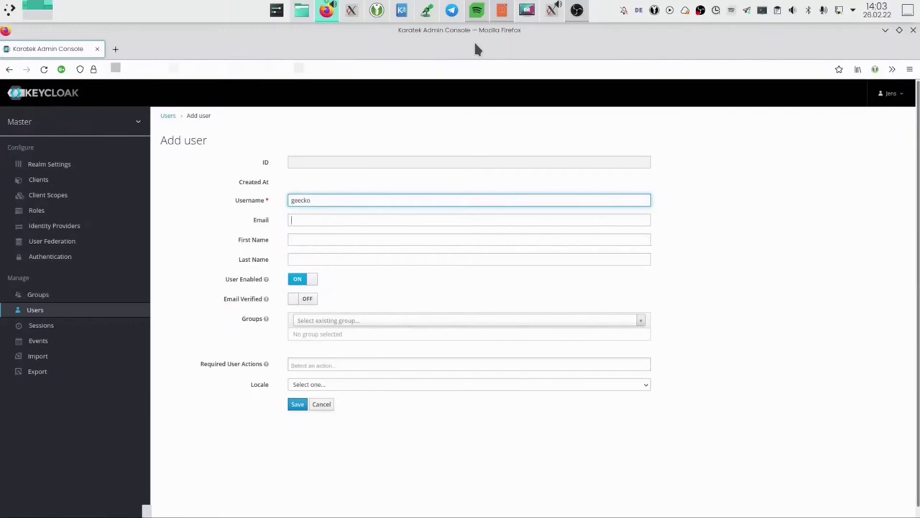
pyautogui.press('Tab')
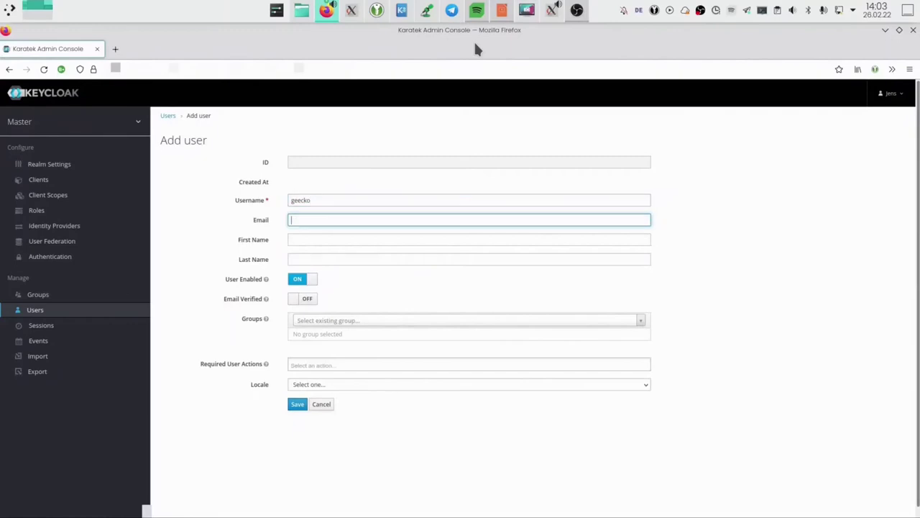
pyautogui.press('Tab')
pyautogui.write('Geecko')
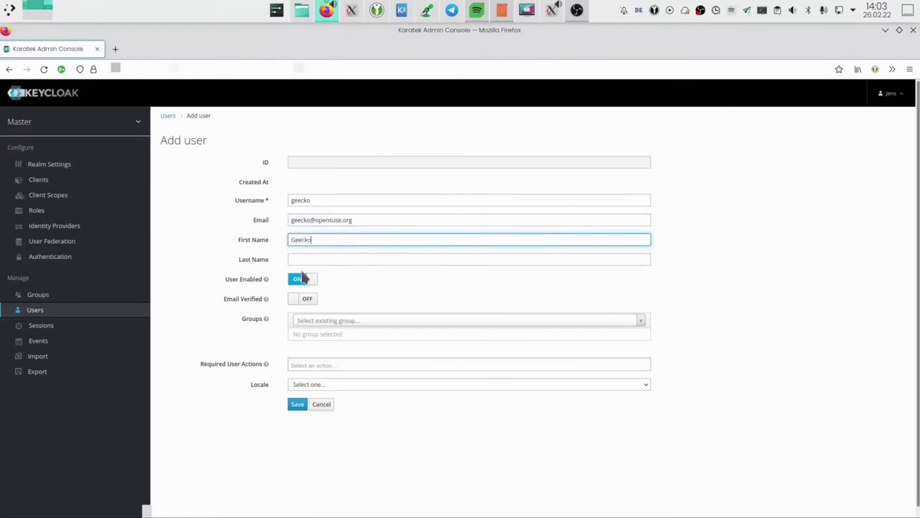
pyautogui.click(300, 298)
pyautogui.click(297, 404)
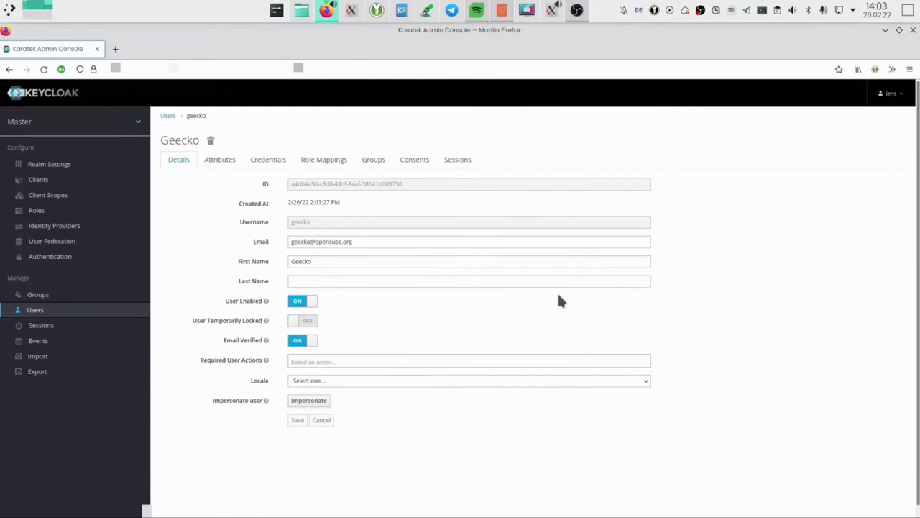
# Open the admin's account console and browse Personal Info, Applications and Account Security > Signing In.
pyautogui.click(888, 95)
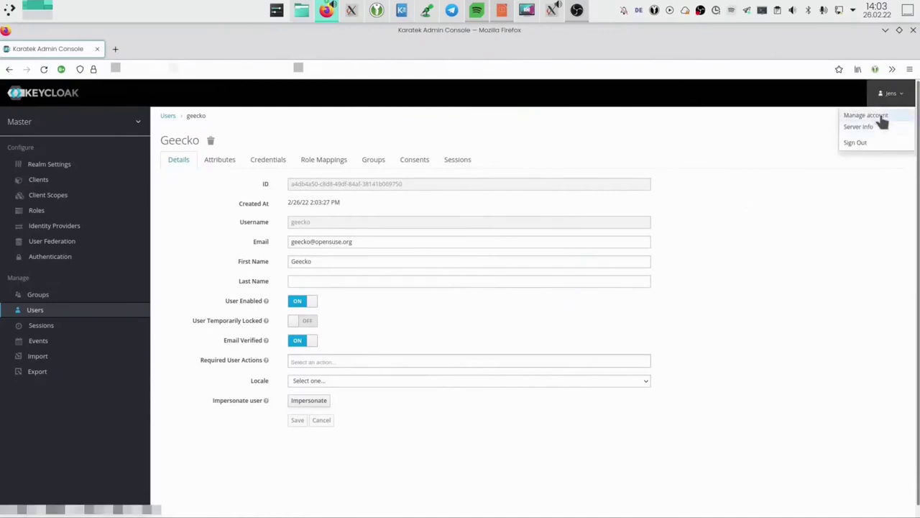
pyautogui.click(865, 115)
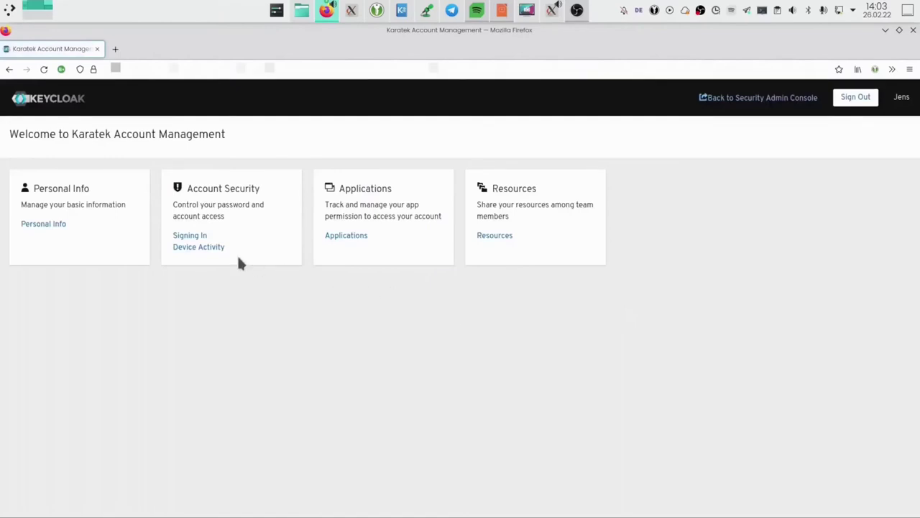
pyautogui.click(35, 225)
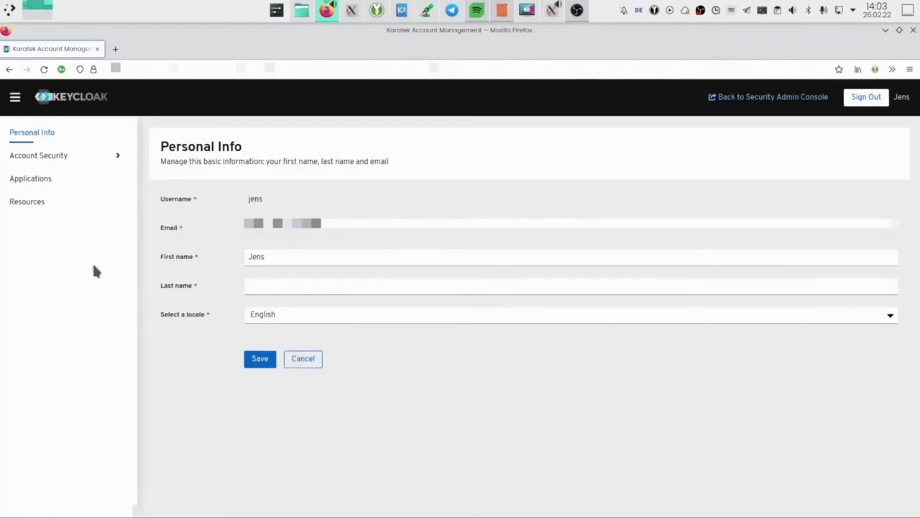
pyautogui.click(18, 182)
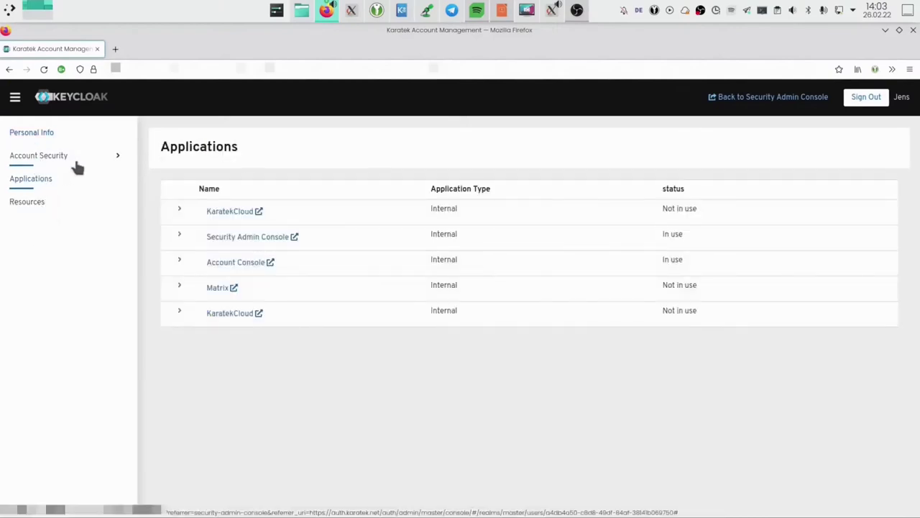
pyautogui.click(76, 164)
pyautogui.click(48, 178)
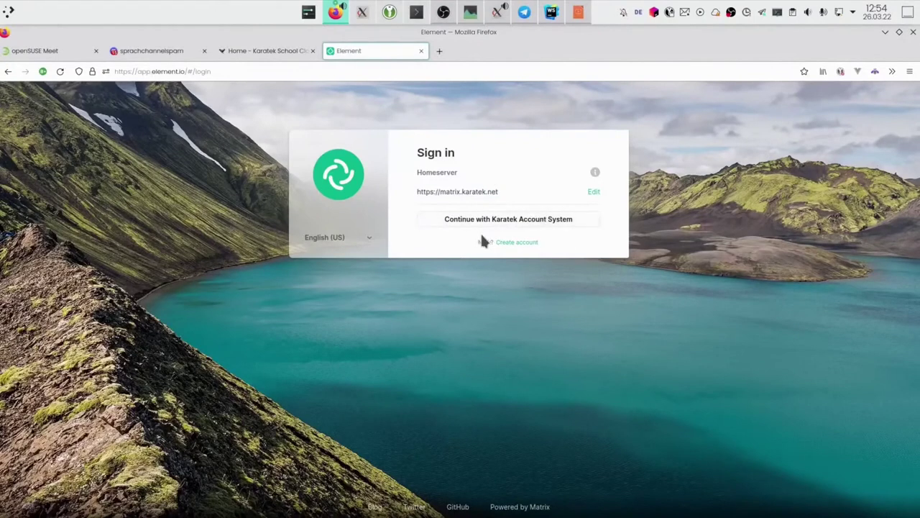
# Log in to Element via the Karatek Account System and verify the session from another device.
pyautogui.click(493, 221)
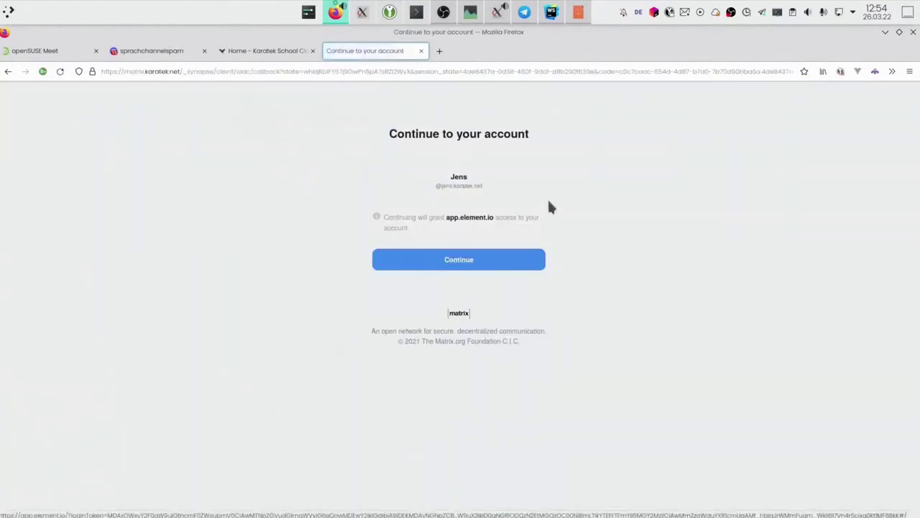
pyautogui.click(430, 261)
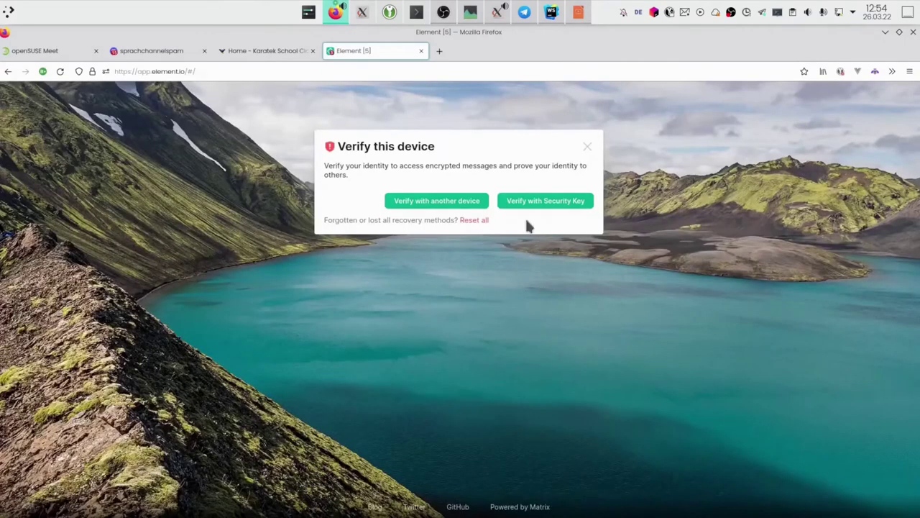
pyautogui.click(468, 201)
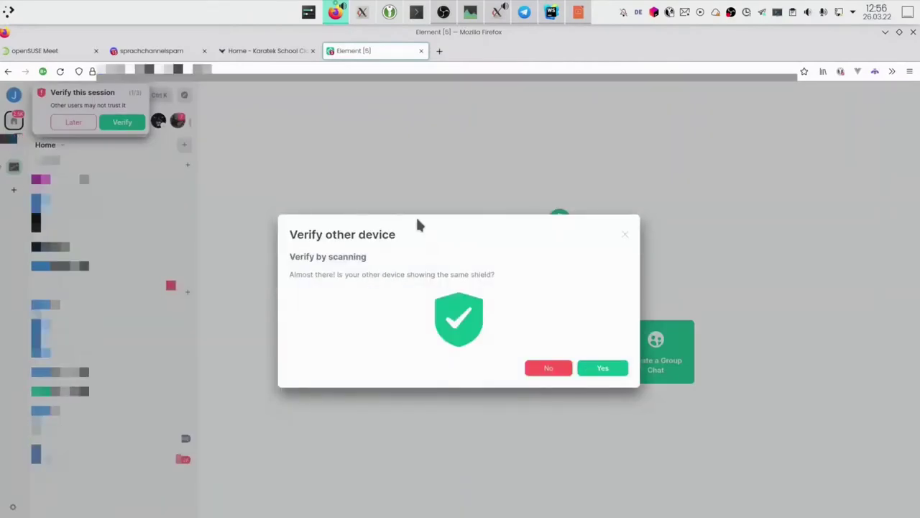
pyautogui.click(595, 370)
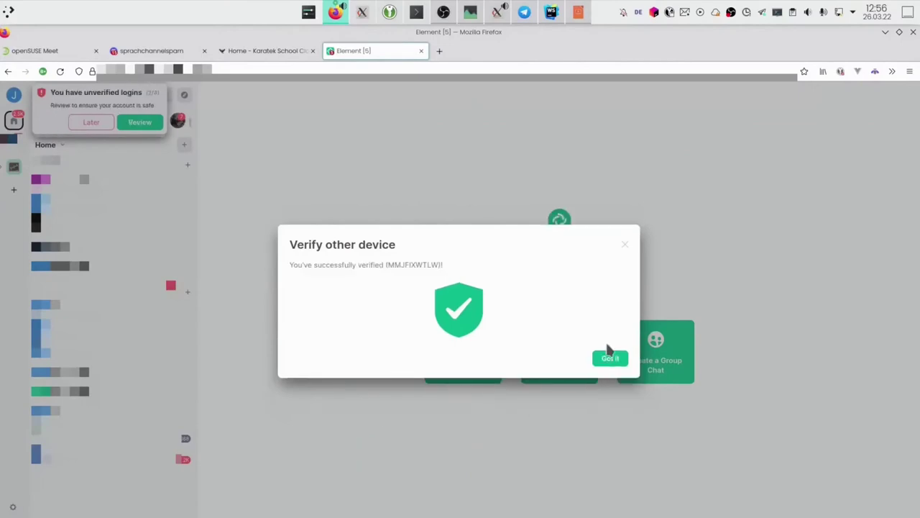
pyautogui.click(609, 359)
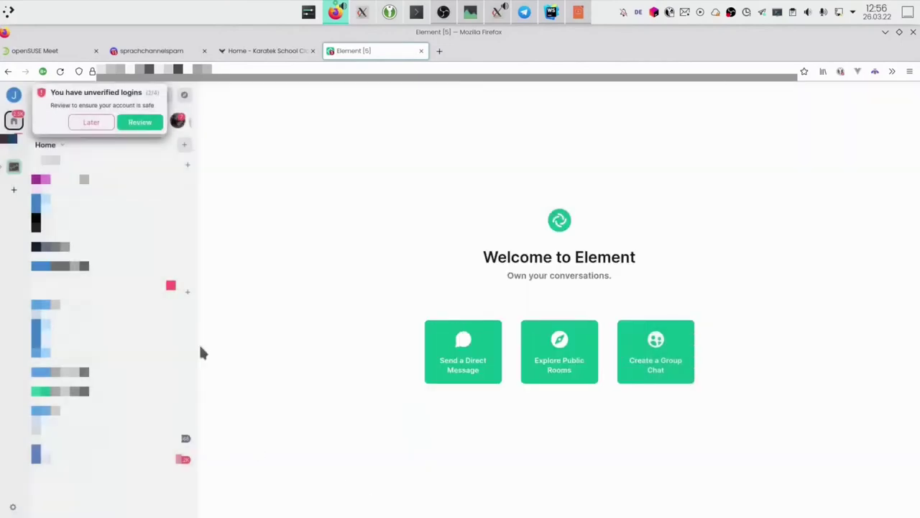
pyautogui.click(91, 122)
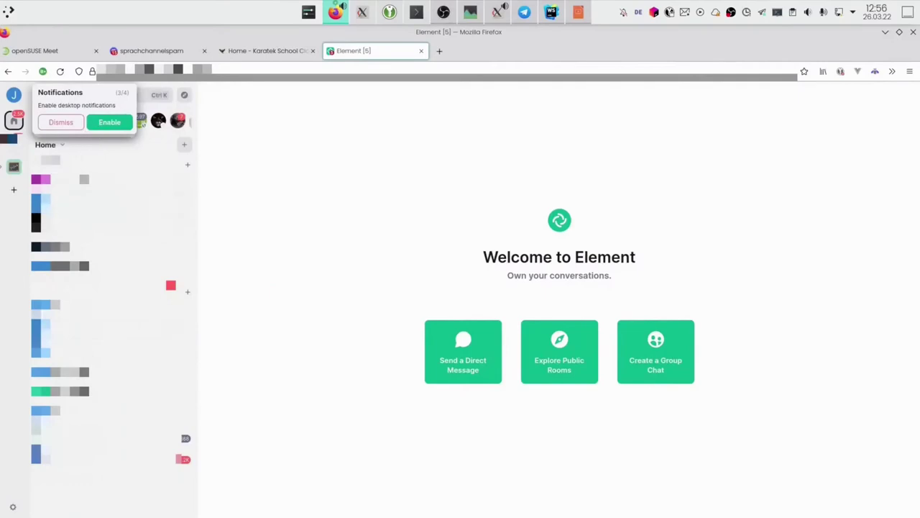
# Allow Element desktop notifications in Firefox and decline usage-data sharing.
pyautogui.click(106, 124)
pyautogui.click(279, 121)
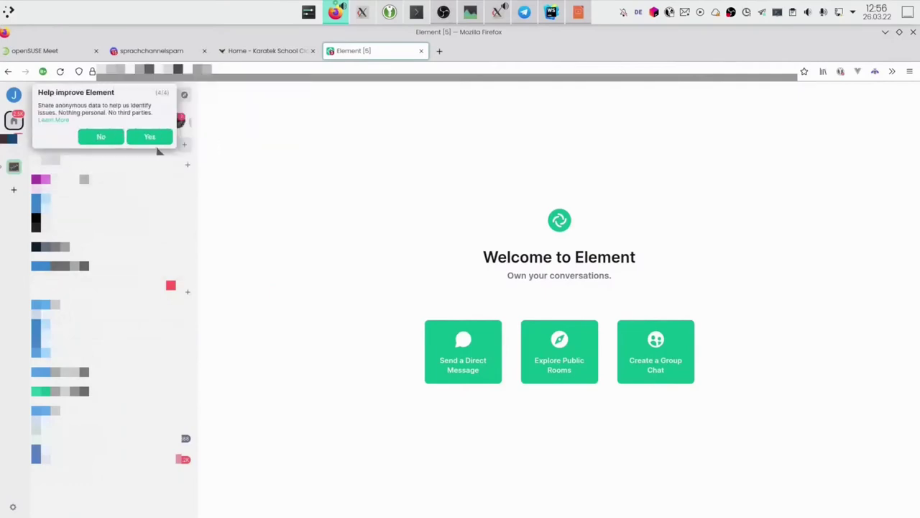
pyautogui.click(105, 138)
# Open the Schule space and go to its ChitChat room.
pyautogui.click(15, 168)
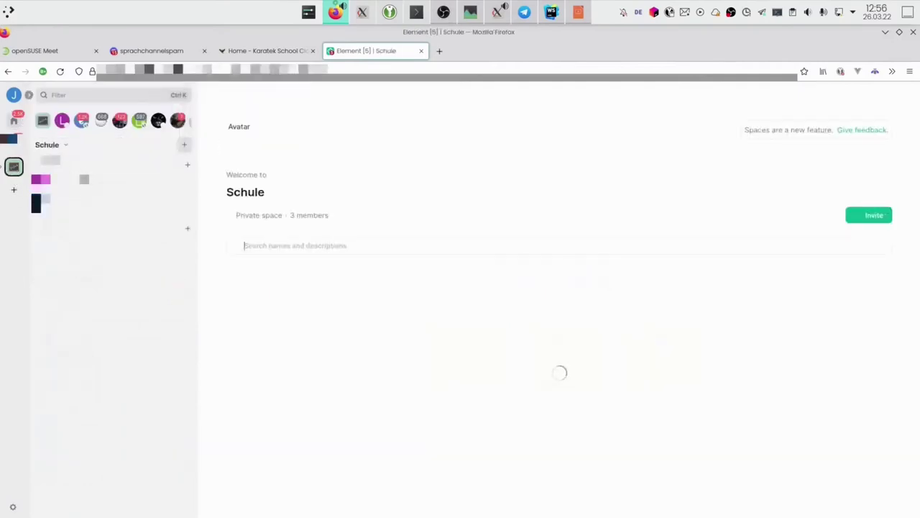
pyautogui.scroll(-3, 528, 407)
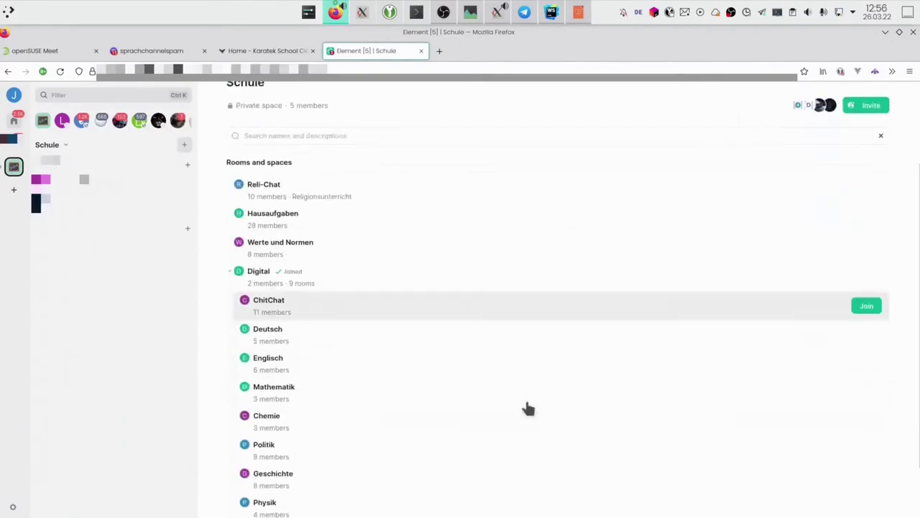
pyautogui.scroll(3, 456, 460)
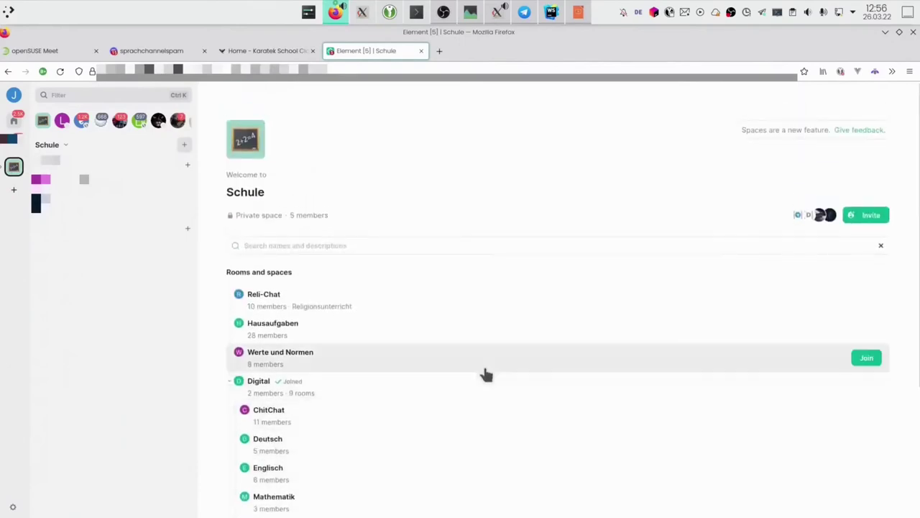
pyautogui.scroll(-1, 416, 361)
pyautogui.scroll(-2, 415, 360)
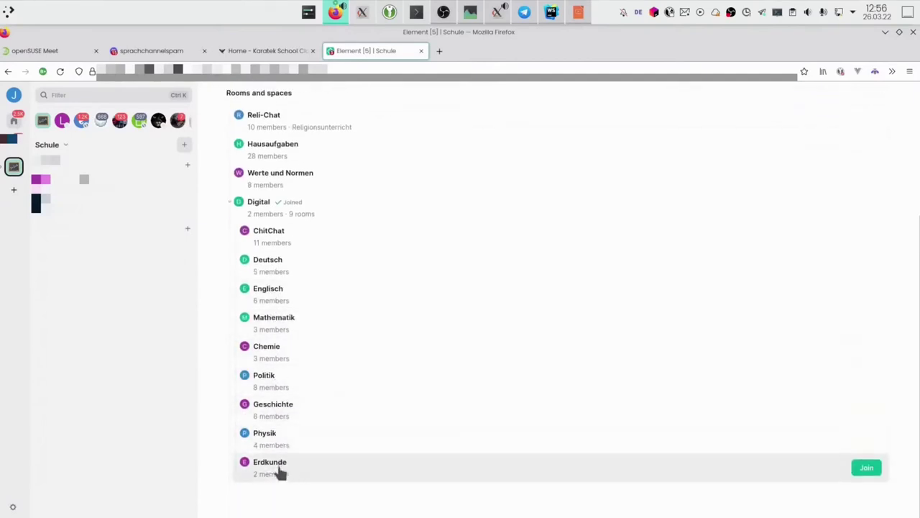
pyautogui.scroll(1, 323, 199)
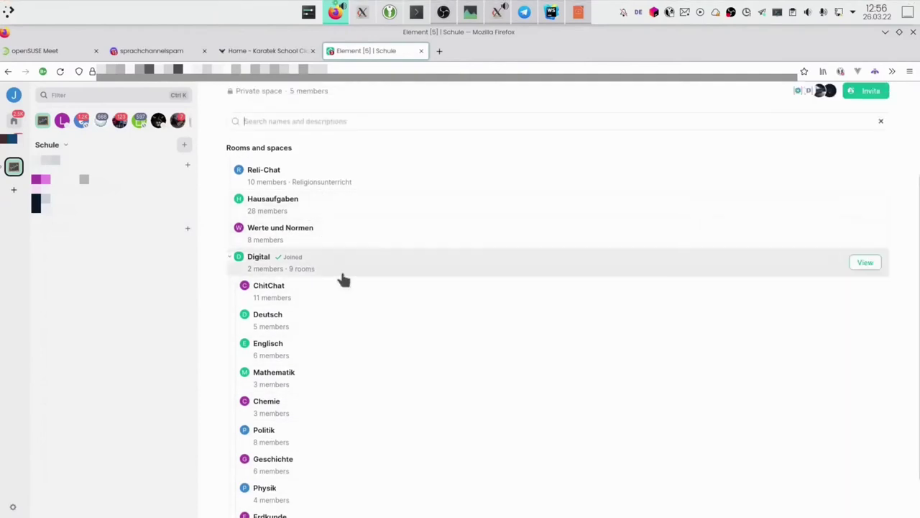
pyautogui.click(324, 297)
# Post 'This is a demonstration for the openSUSE Conference 2022!' in ChitChat, then open a new tab.
pyautogui.write('This is a d')
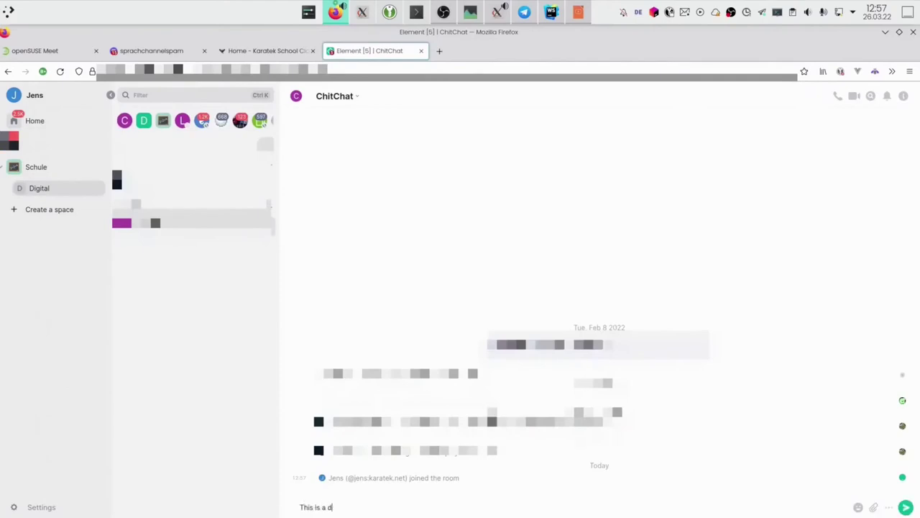
pyautogui.write('emonstration  for the openSUSE Conference 2022!')
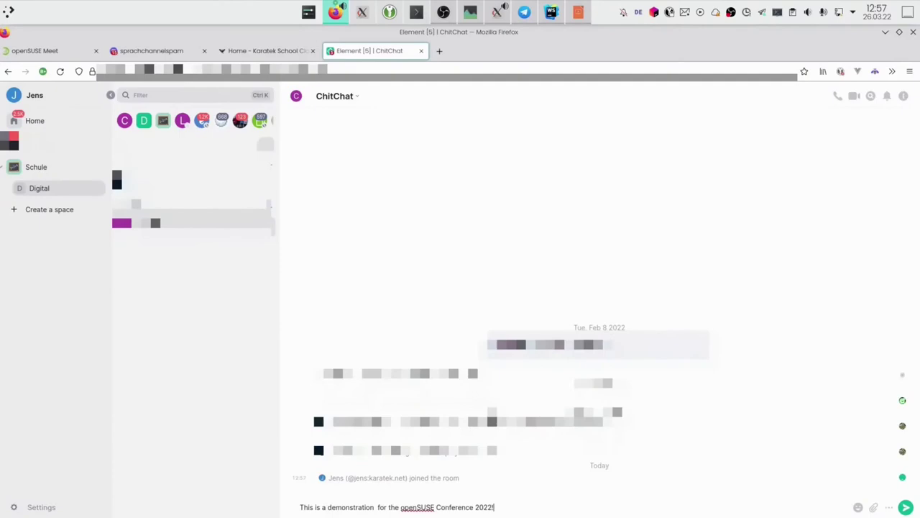
pyautogui.press('Return')
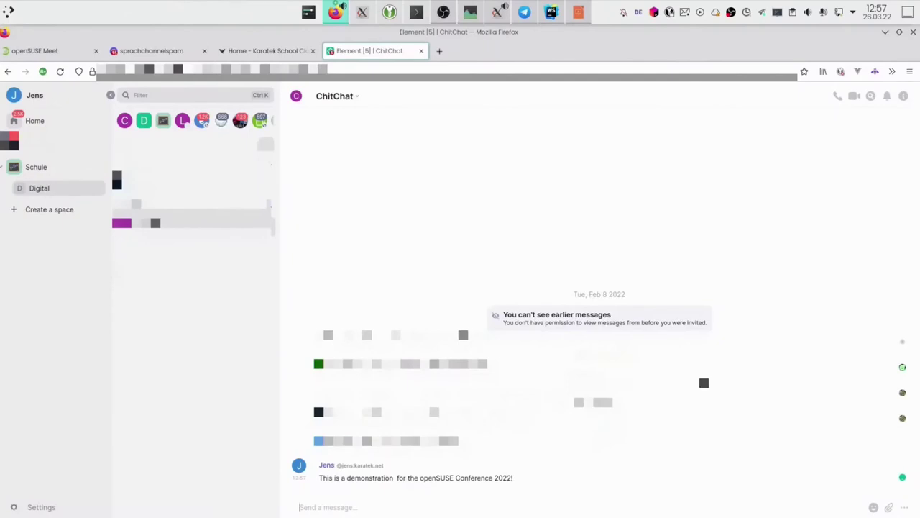
pyautogui.click(439, 51)
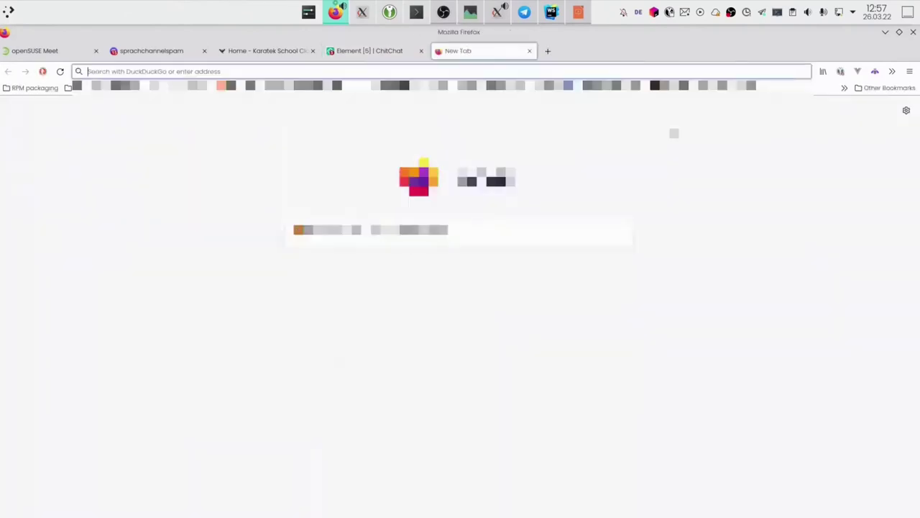
# Load discord.com/app in the new tab and open the Schulstuff server.
pyautogui.write('do')
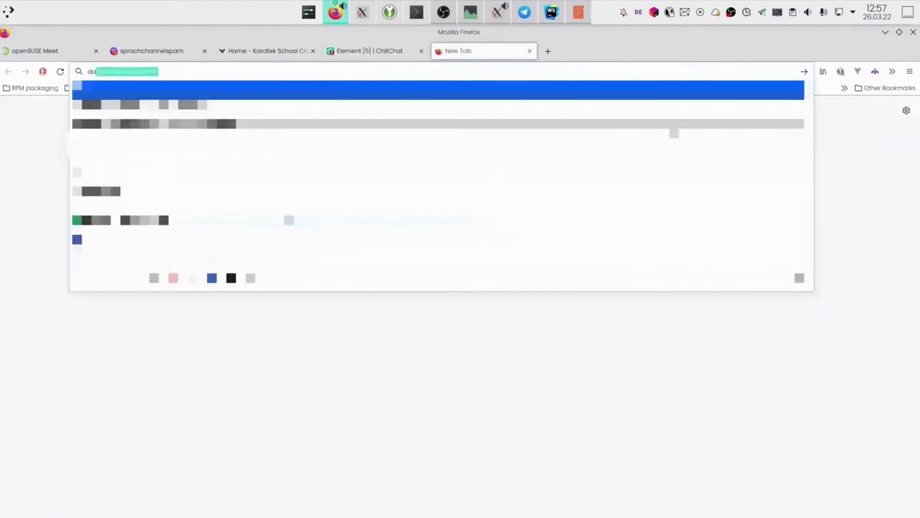
pyautogui.press('BackSpace')
pyautogui.press('BackSpace')
pyautogui.write('iscord.com/a')
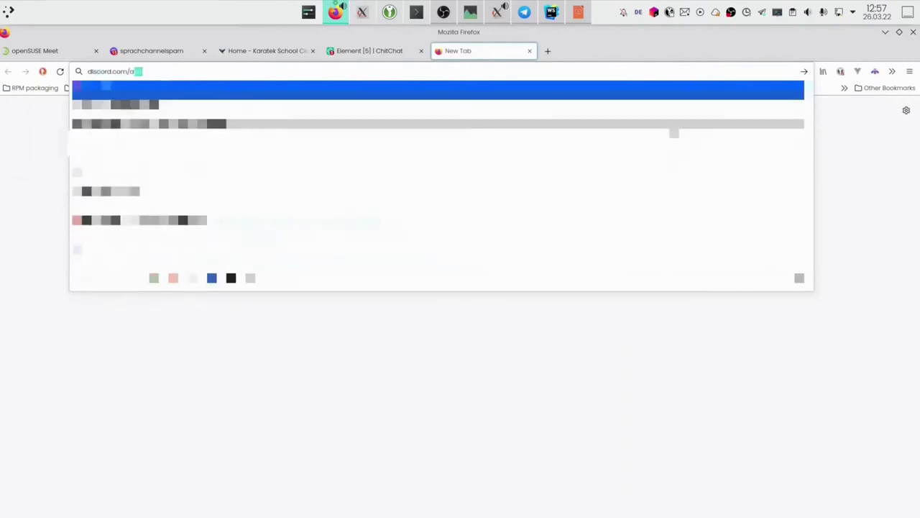
pyautogui.press('Return')
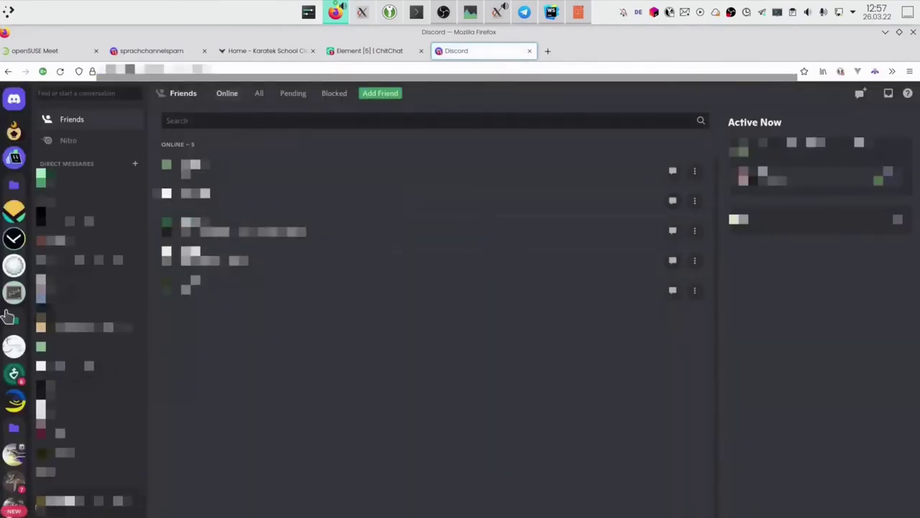
pyautogui.click(14, 291)
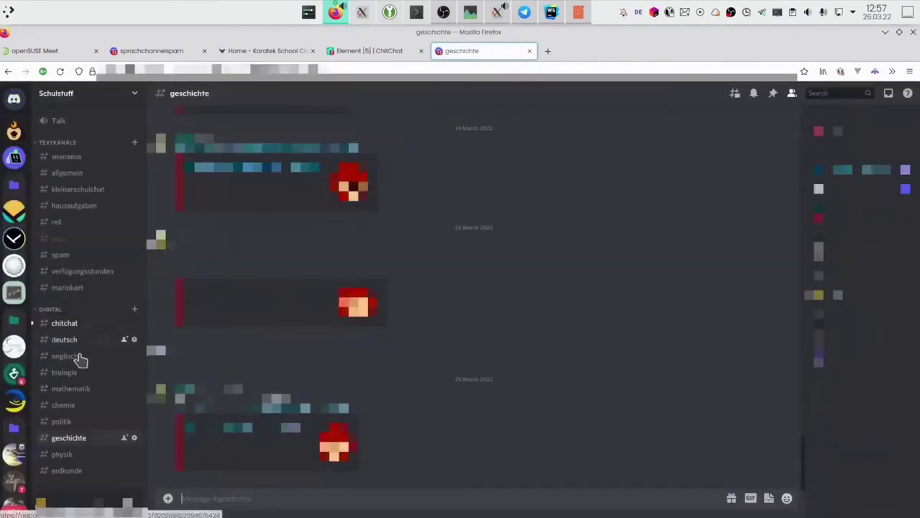
# Open the #chitchat channel and highlight the demonstration message bridged from Element.
pyautogui.click(72, 327)
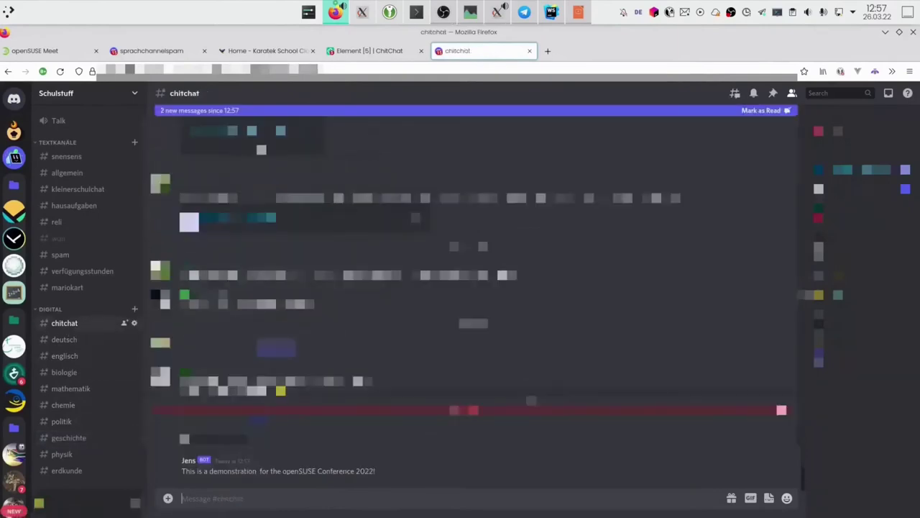
pyautogui.tripleClick(246, 469)
pyautogui.click(380, 488)
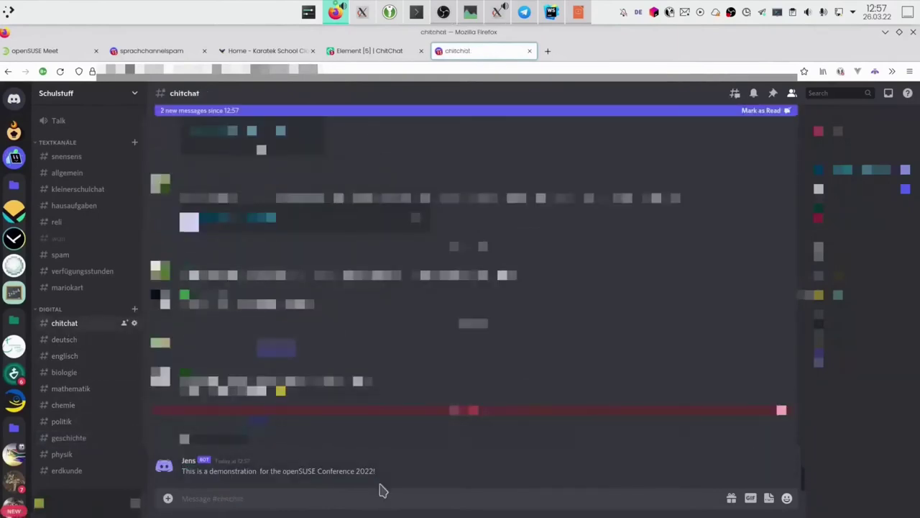
pyautogui.tripleClick(369, 467)
pyautogui.click(369, 467)
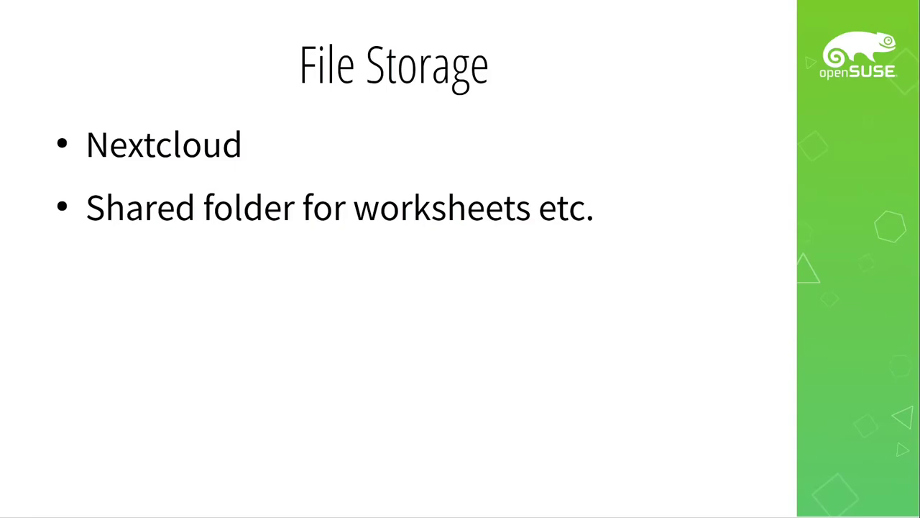
# Show the Nextcloud screenshot, then advance to the Homework Planner slide.
pyautogui.press('Right')
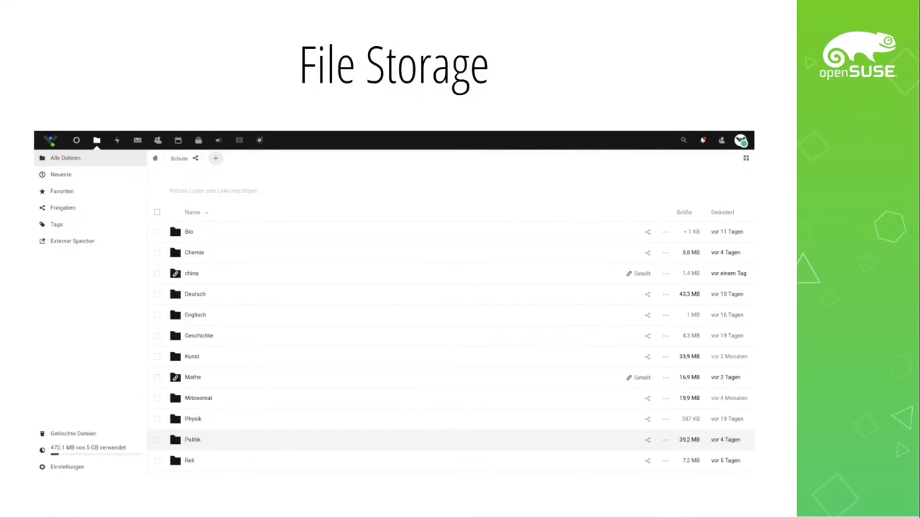
pyautogui.press('Right')
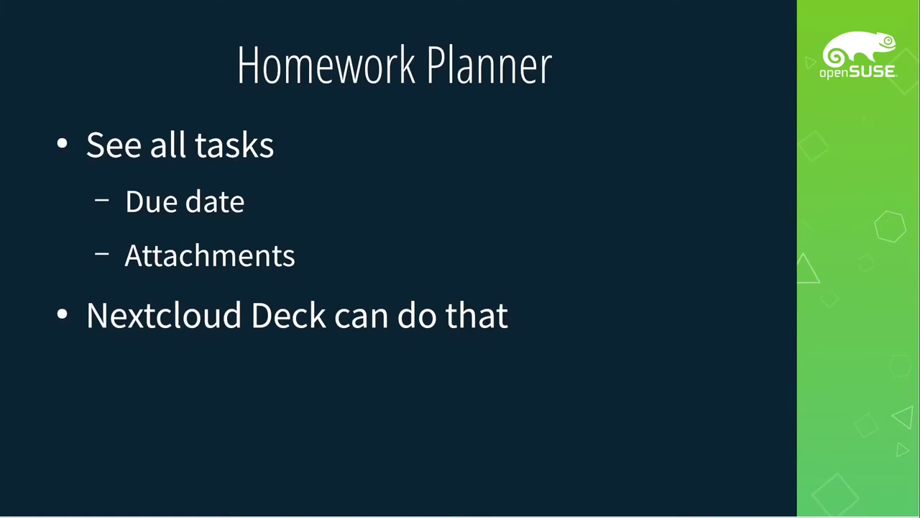